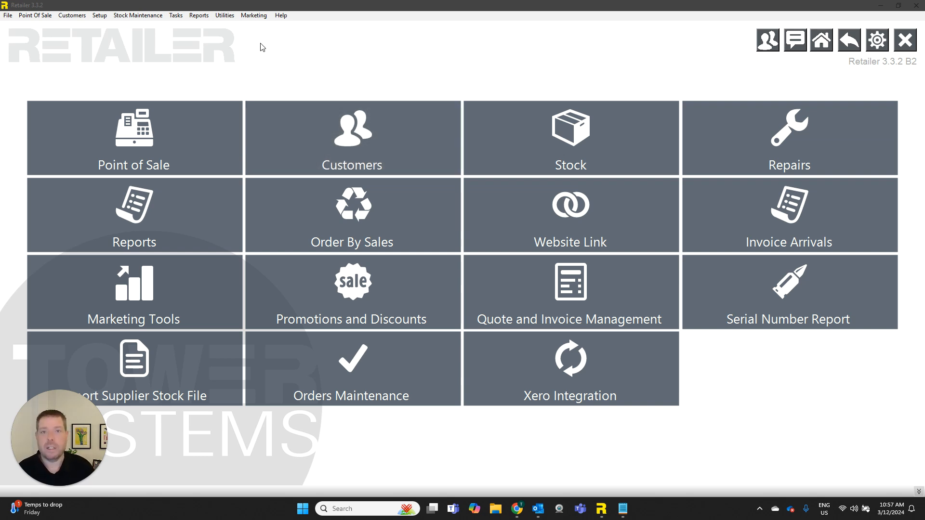
# Step: Start a cash sale with one Ruger Precision .22, assigning its first listed serial number, and add two CPC Standard Orange Clay Targets
pyautogui.click(158, 147)
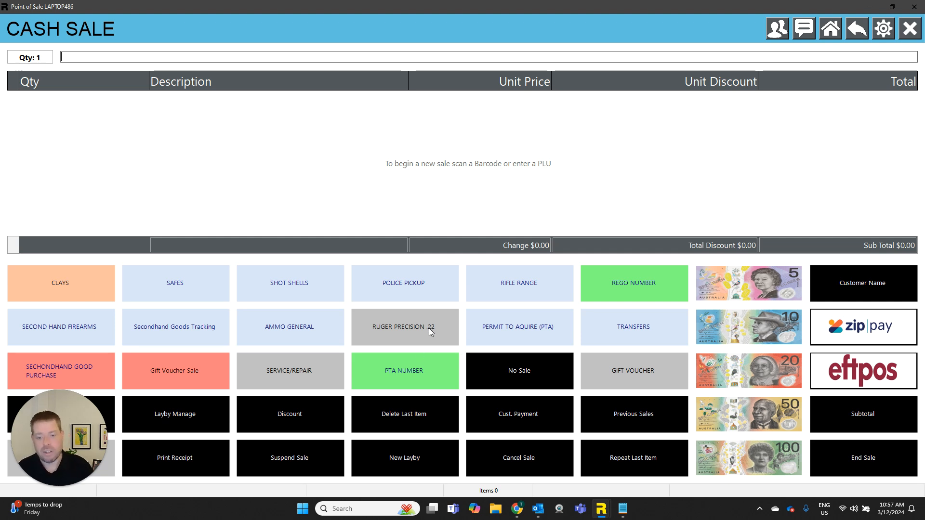
pyautogui.click(417, 326)
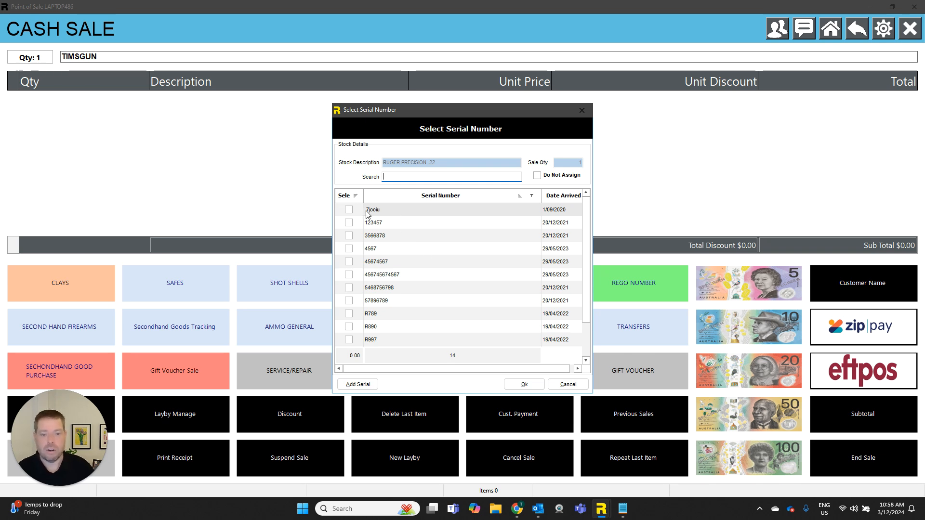
pyautogui.click(348, 210)
pyautogui.click(524, 384)
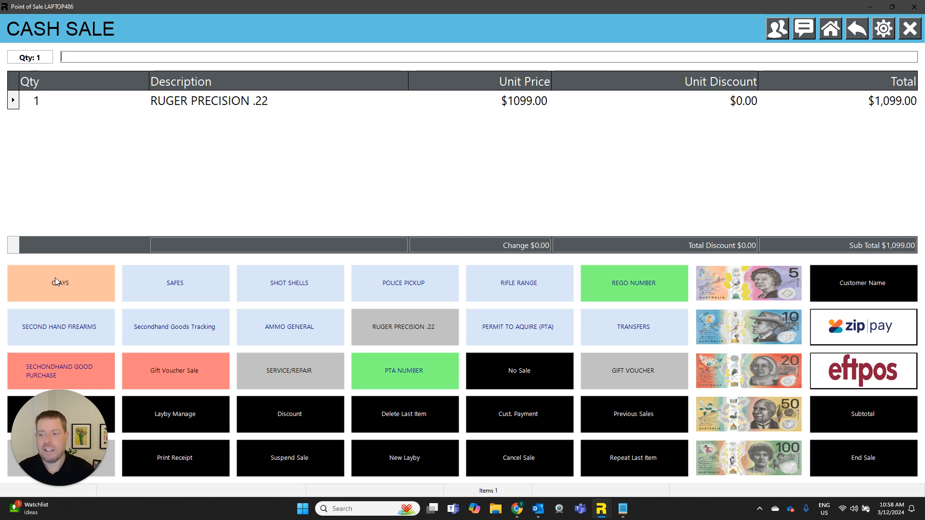
pyautogui.click(71, 282)
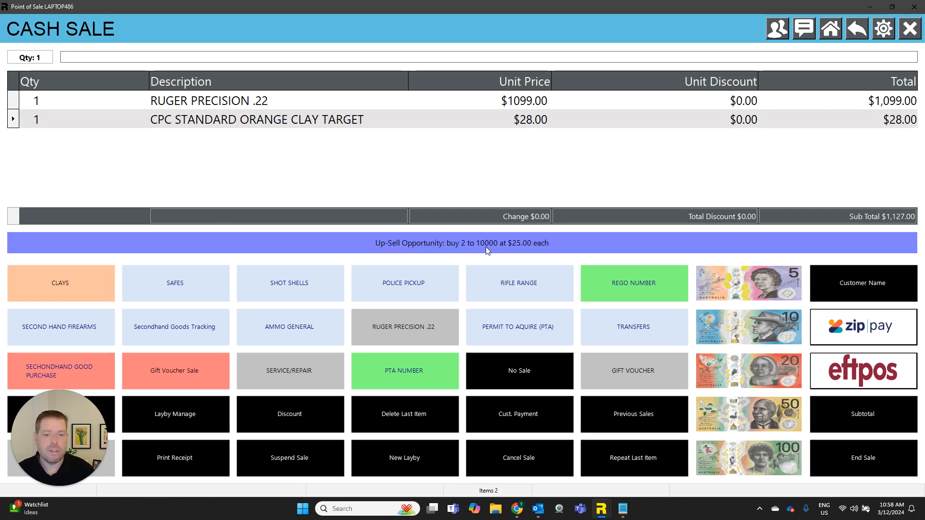
pyautogui.click(67, 289)
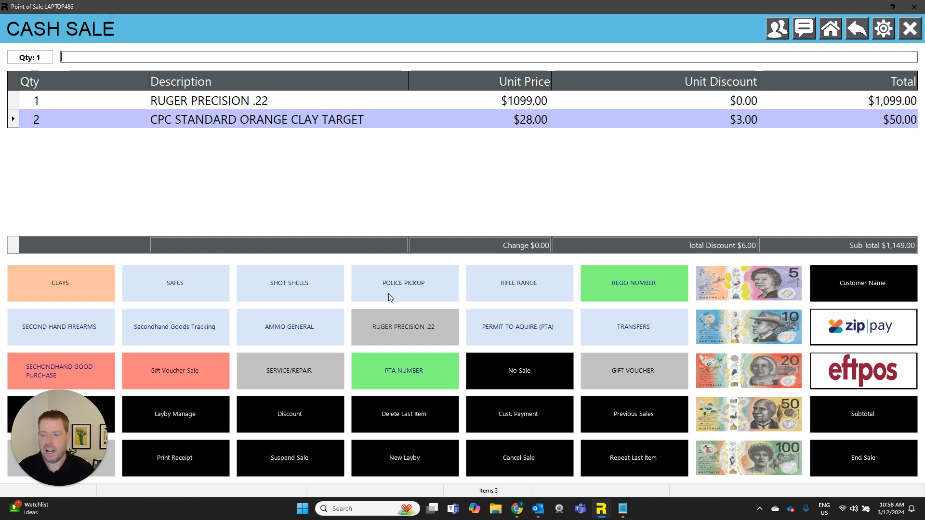
# Step: Add the Spika SCH1 Large ABCH safe to the sale and assign the first listed serial number
pyautogui.click(178, 285)
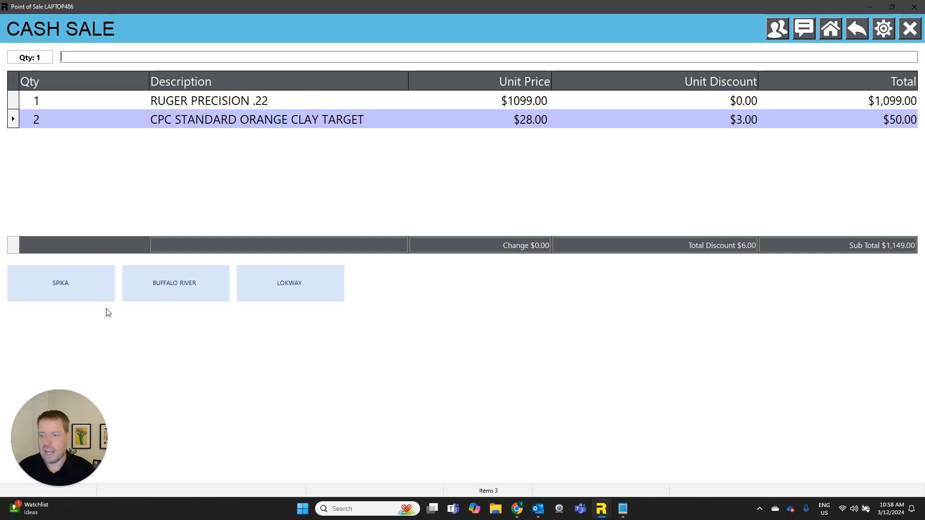
pyautogui.click(78, 288)
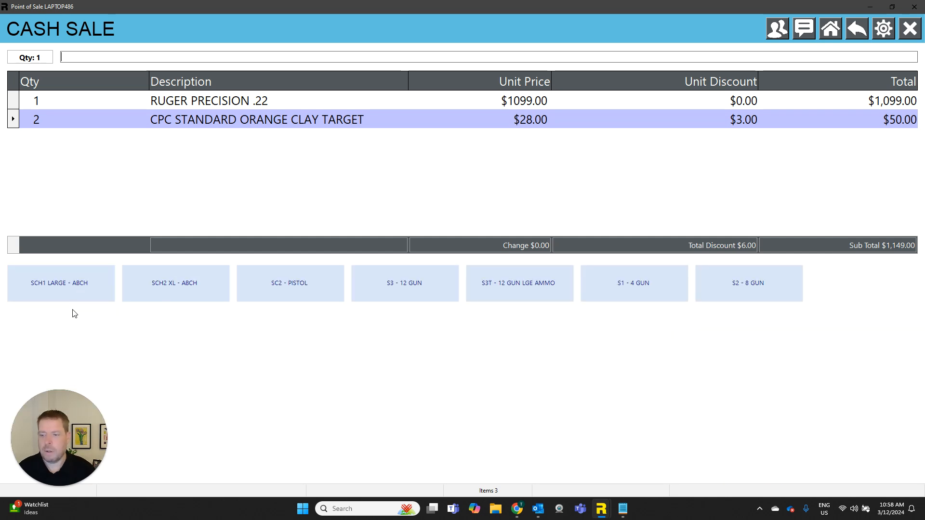
pyautogui.click(79, 285)
pyautogui.click(349, 209)
pyautogui.click(524, 384)
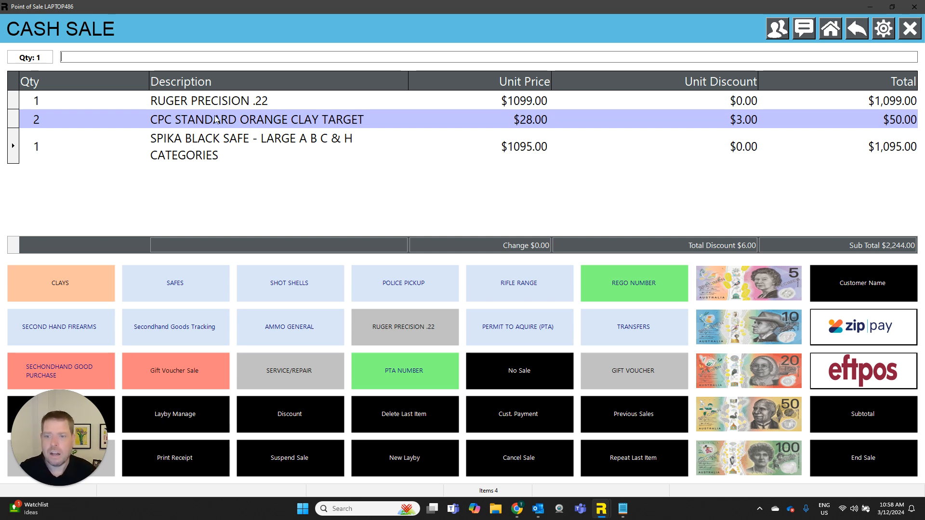
# Step: Examine the stock details and the enlarged second image of the Spika safe in the sale
pyautogui.doubleClick(223, 148)
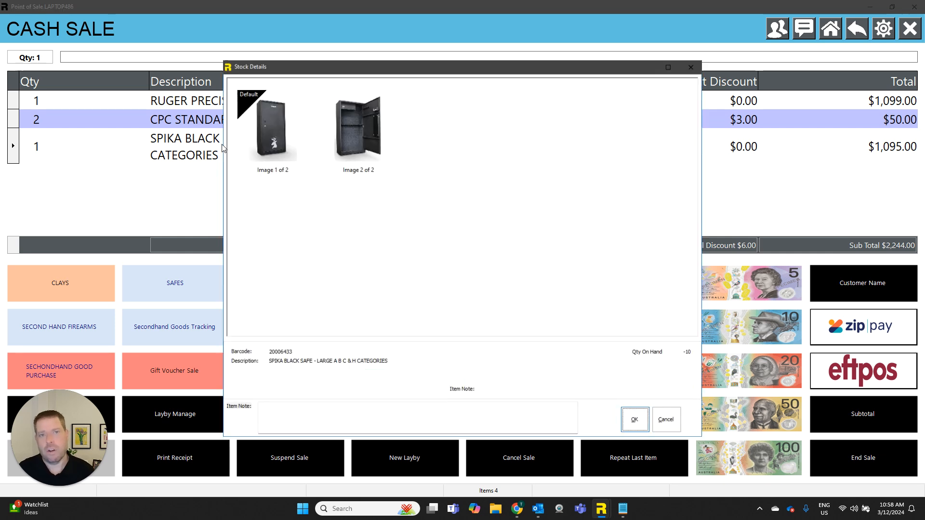
pyautogui.doubleClick(372, 139)
pyautogui.click(529, 141)
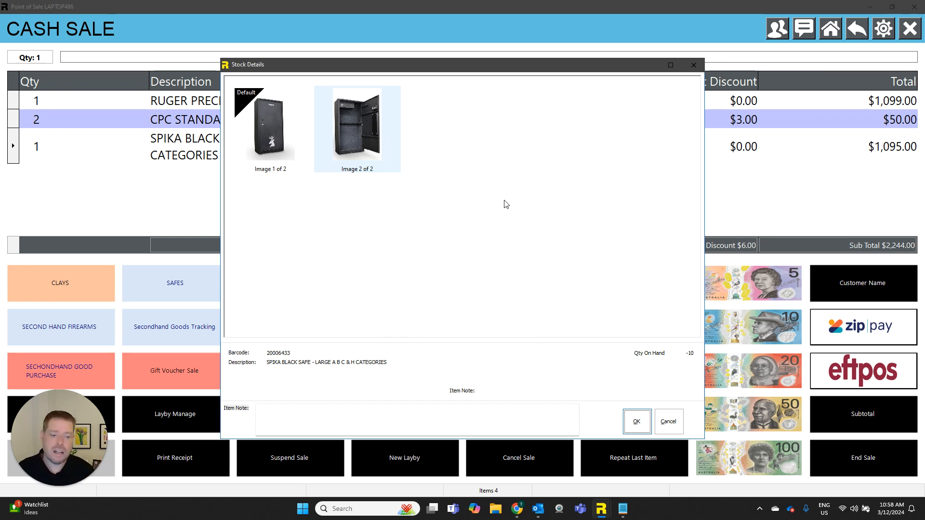
pyautogui.click(637, 421)
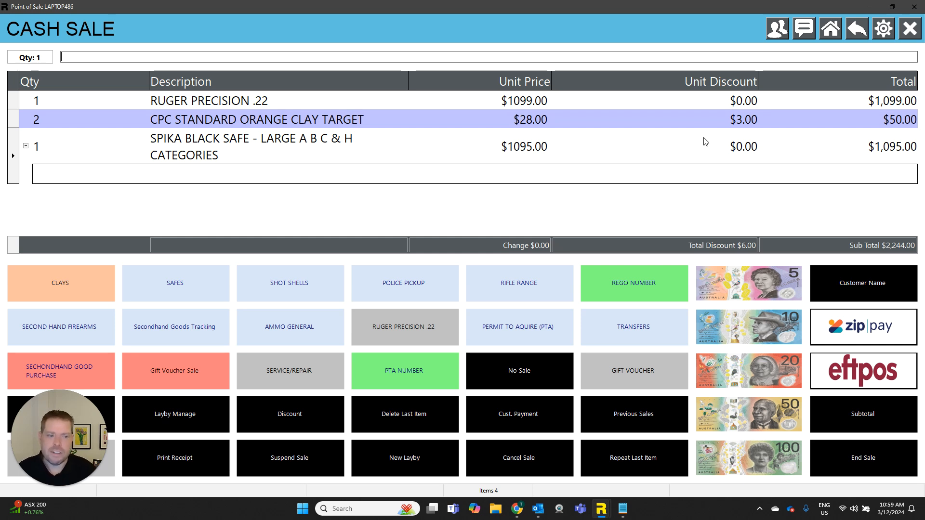
# Step: Apply a 10% unit discount to the Spika Black Safe line
pyautogui.click(746, 150)
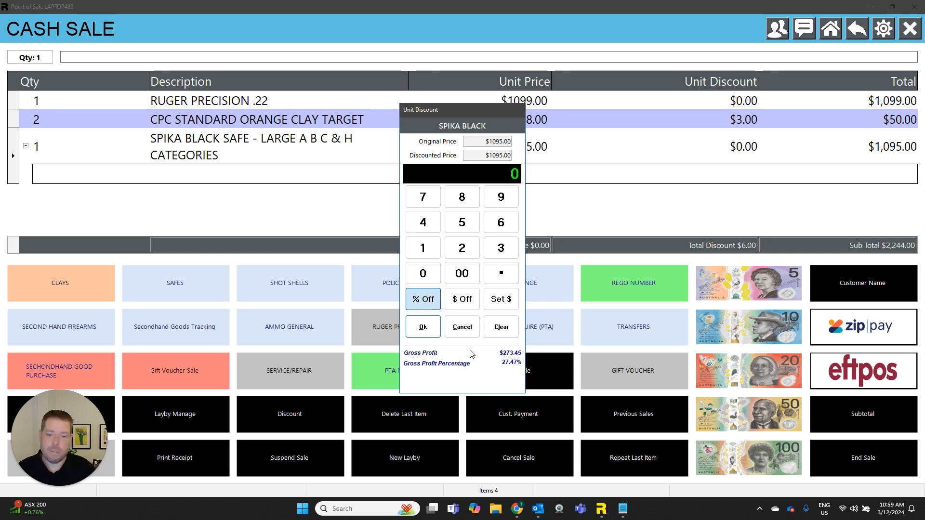
pyautogui.click(423, 247)
pyautogui.click(423, 273)
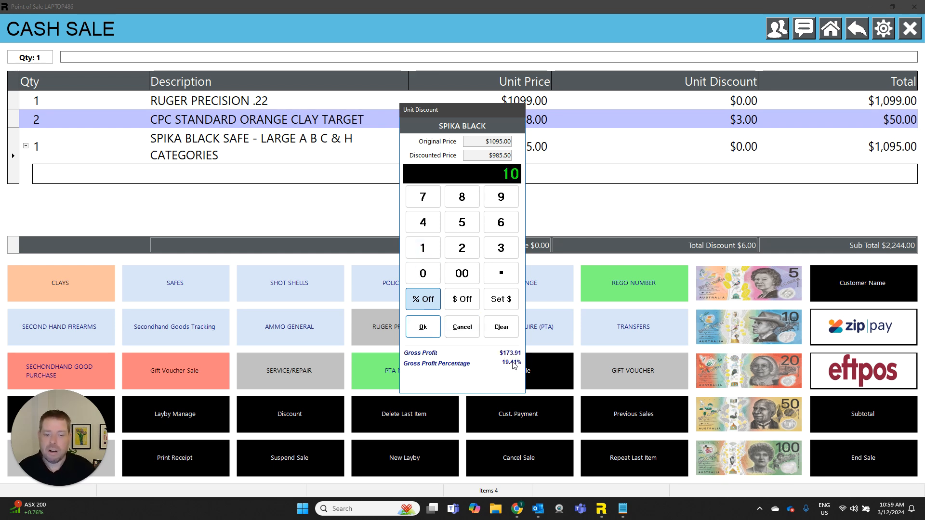
pyautogui.click(424, 326)
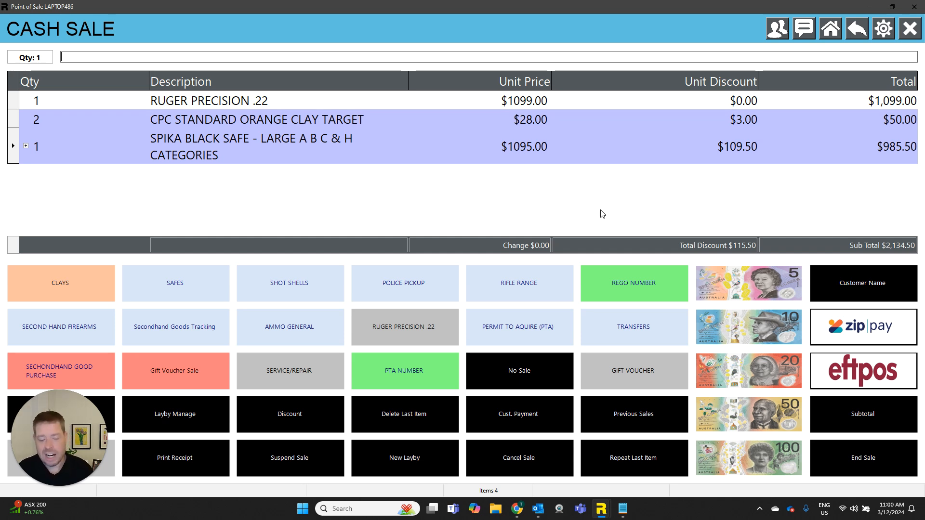
pyautogui.press('Return')
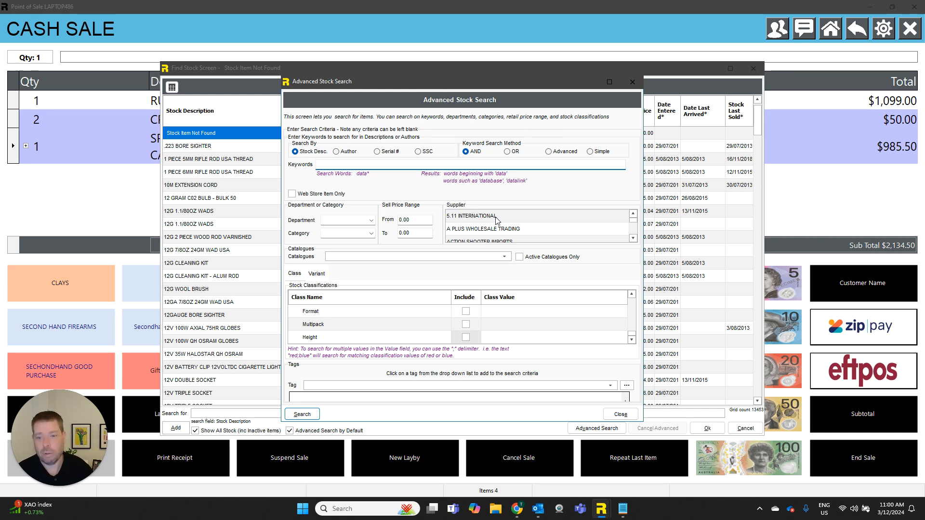
pyautogui.press('Escape')
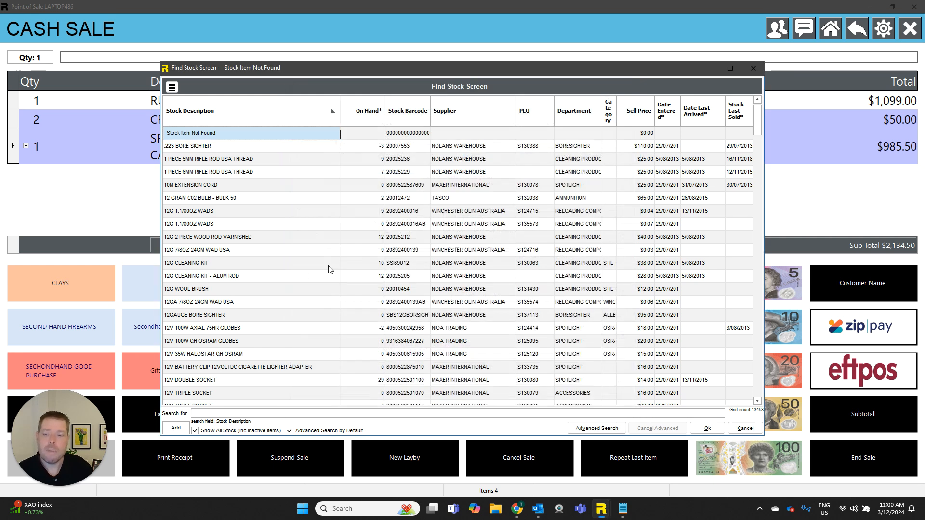
pyautogui.click(182, 428)
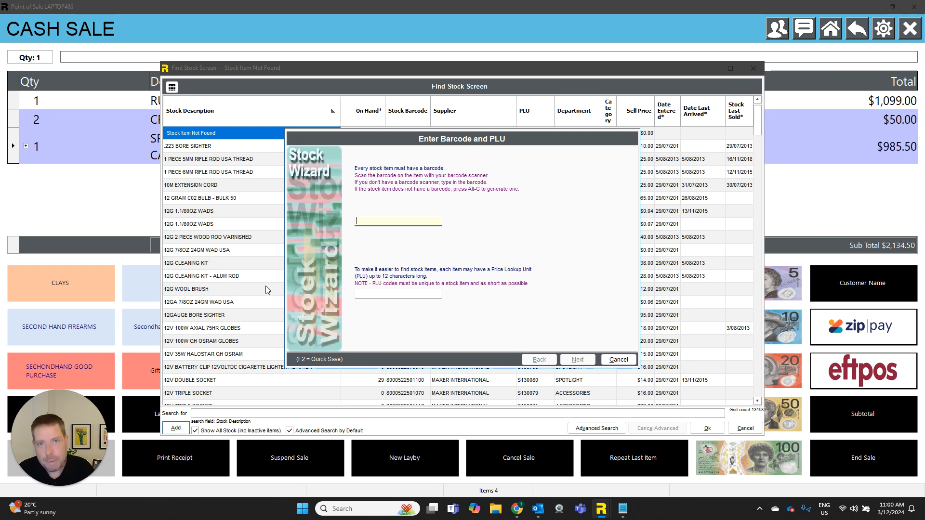
pyautogui.write('708026441851')
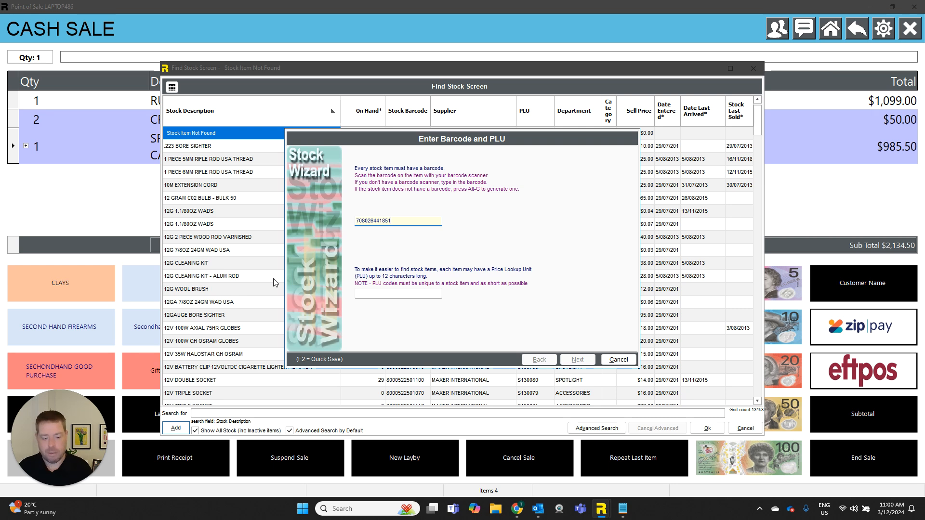
pyautogui.press('Return')
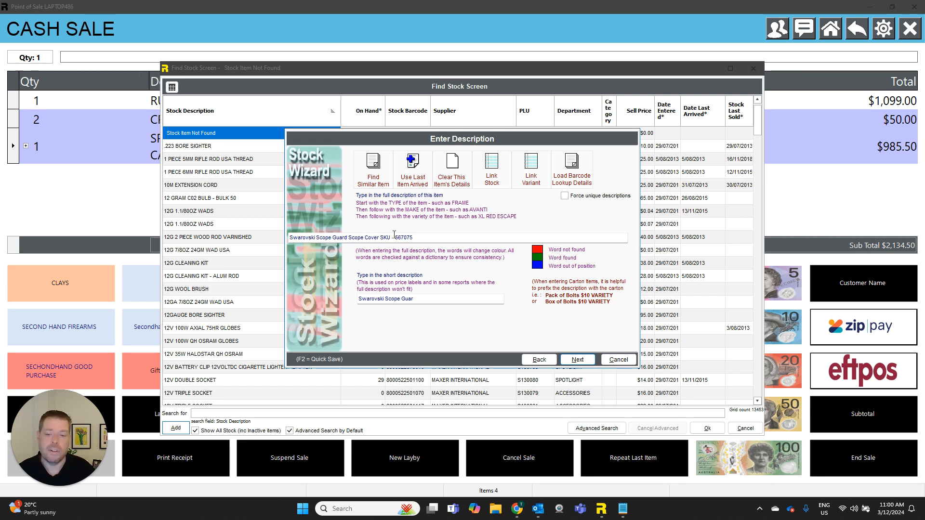
# Step: Accept the looked-up Swarovski scope cover description and assign the item to the SCOPE ACCESSORIES department with no category
pyautogui.press('Return')
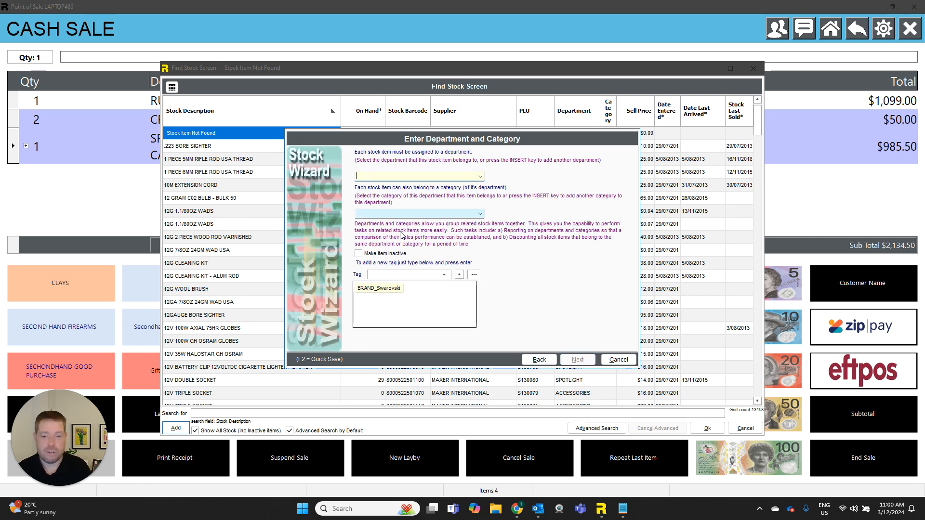
pyautogui.write('SCO')
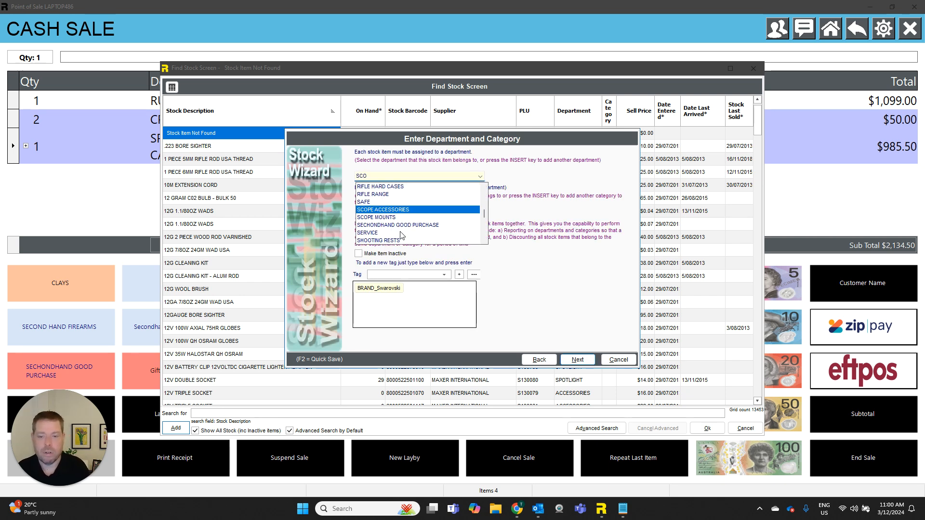
pyautogui.press('Return')
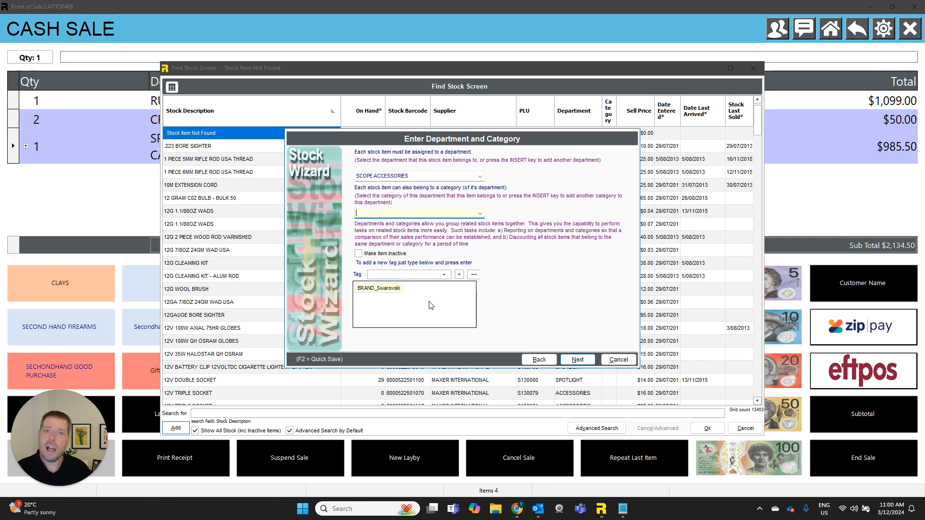
pyautogui.click(580, 360)
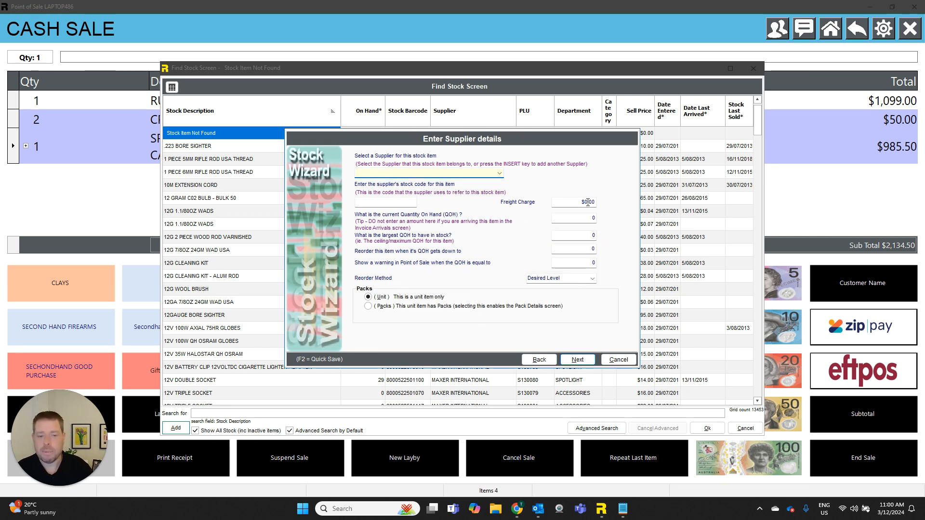
# Step: Leave the supplier details blank, set the cost ex. GST to $45.00 and sell price inc. GST to $99.00, and recalculate the cost price
pyautogui.click(578, 359)
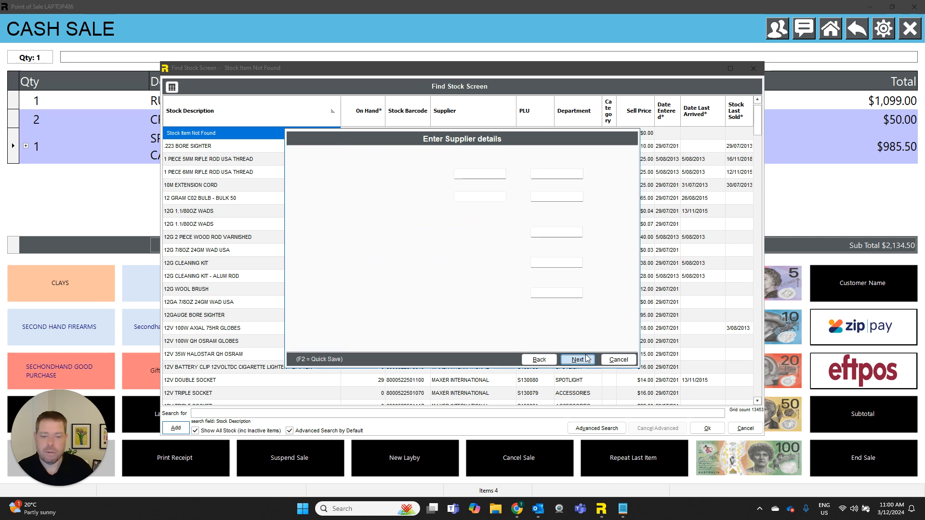
pyautogui.write('0.45')
pyautogui.click(572, 235)
pyautogui.write('0.99')
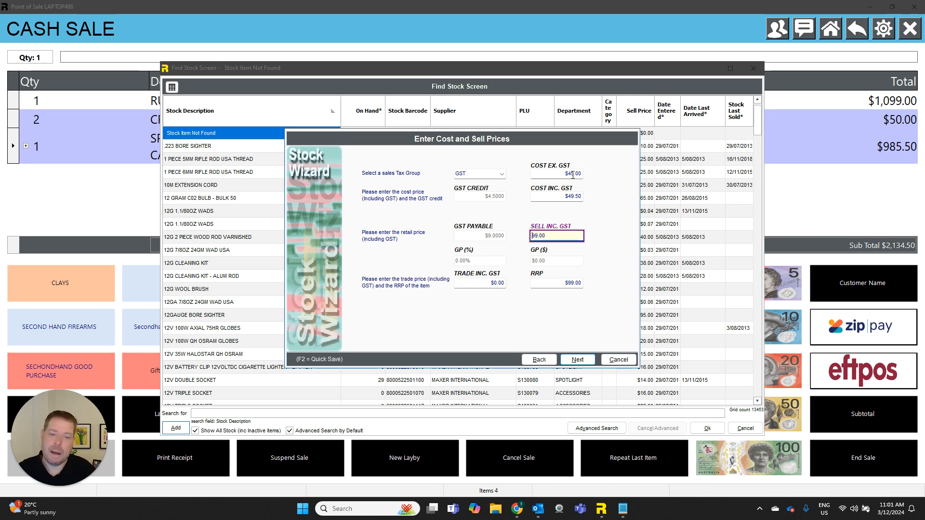
pyautogui.click(564, 194)
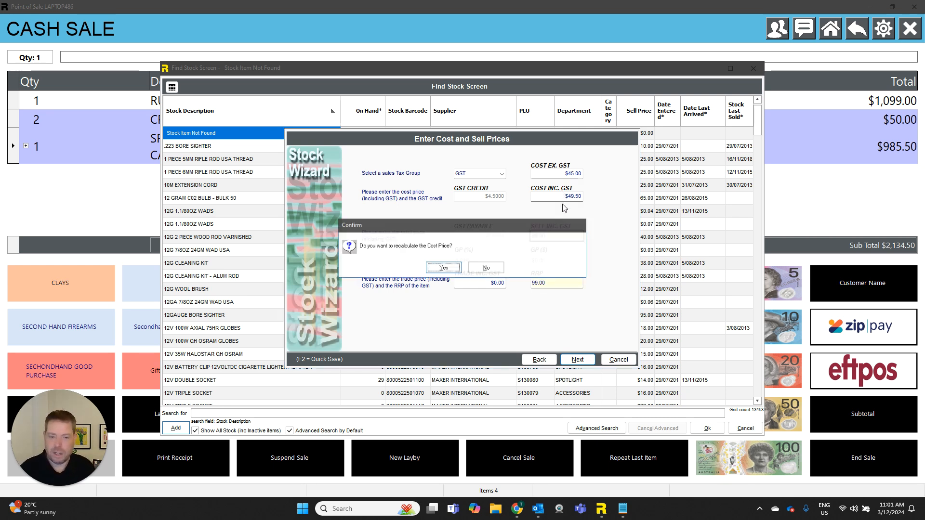
pyautogui.click(442, 268)
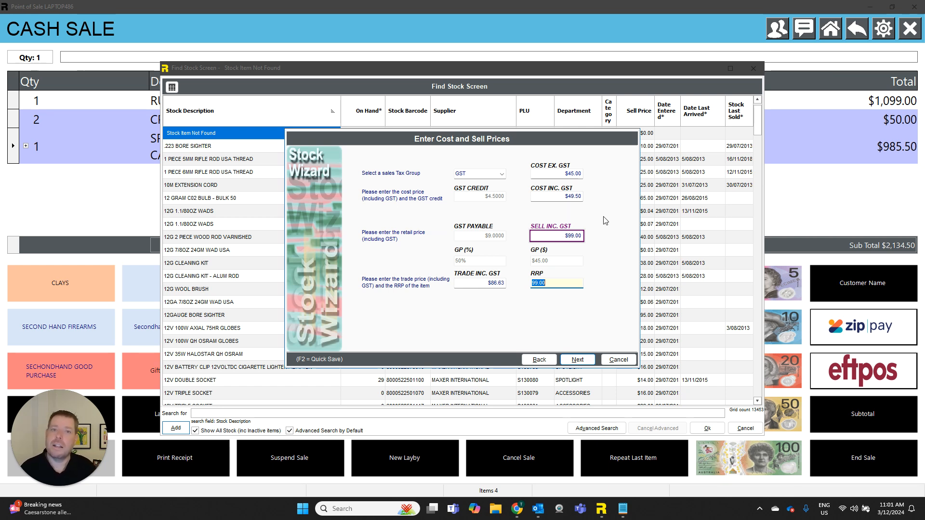
pyautogui.click(577, 360)
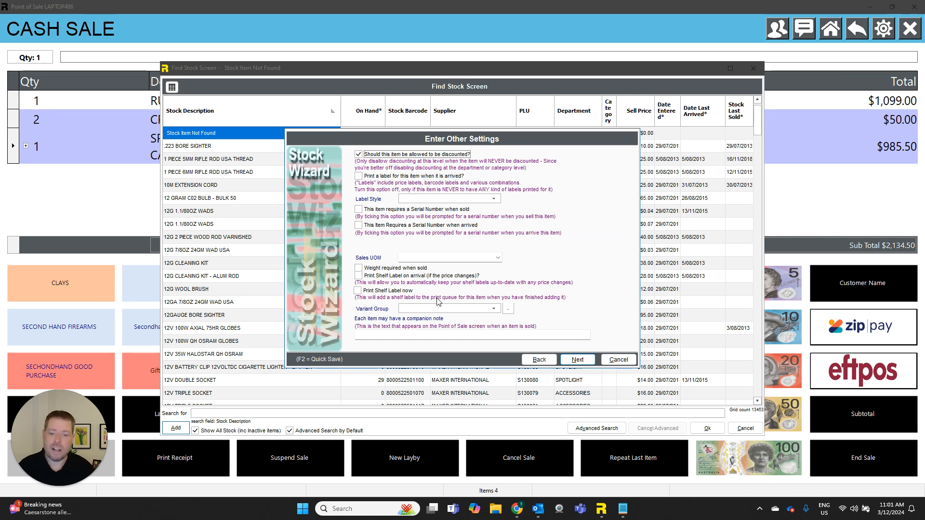
# Step: Keep the other item settings at their defaults and save the looked-up product image for the new item
pyautogui.click(577, 359)
pyautogui.click(574, 357)
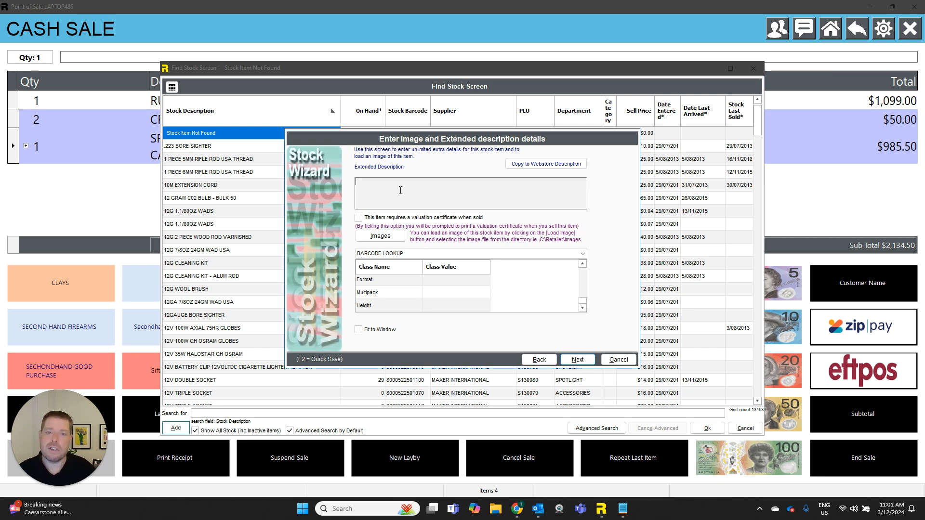
pyautogui.click(393, 237)
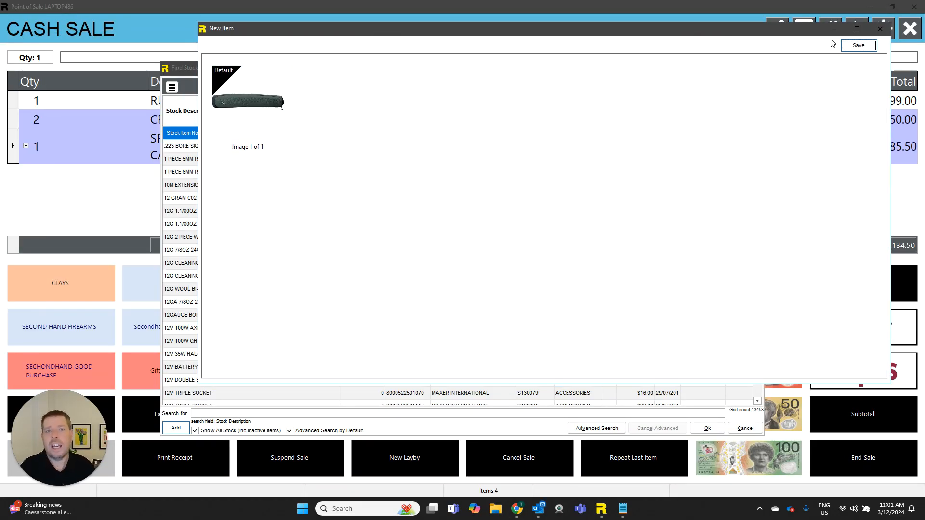
pyautogui.click(858, 46)
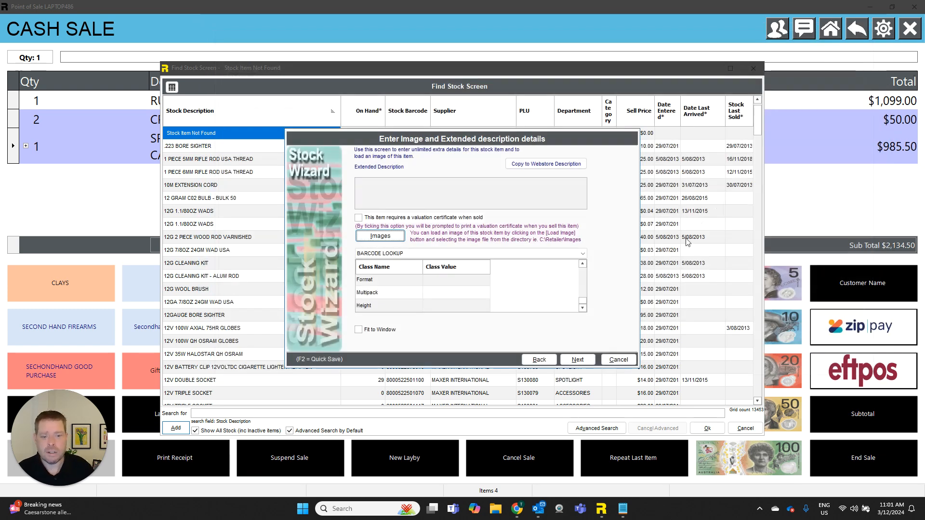
# Step: Make the new item a web store item with a web price of 99.00, dismissing the mail notification
pyautogui.click(581, 359)
pyautogui.click(356, 154)
pyautogui.click(381, 177)
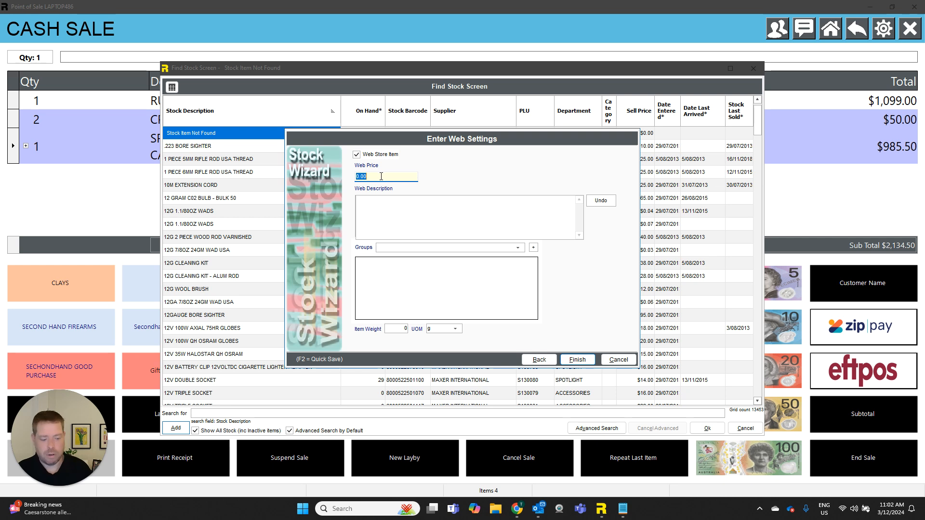
pyautogui.write('9.90')
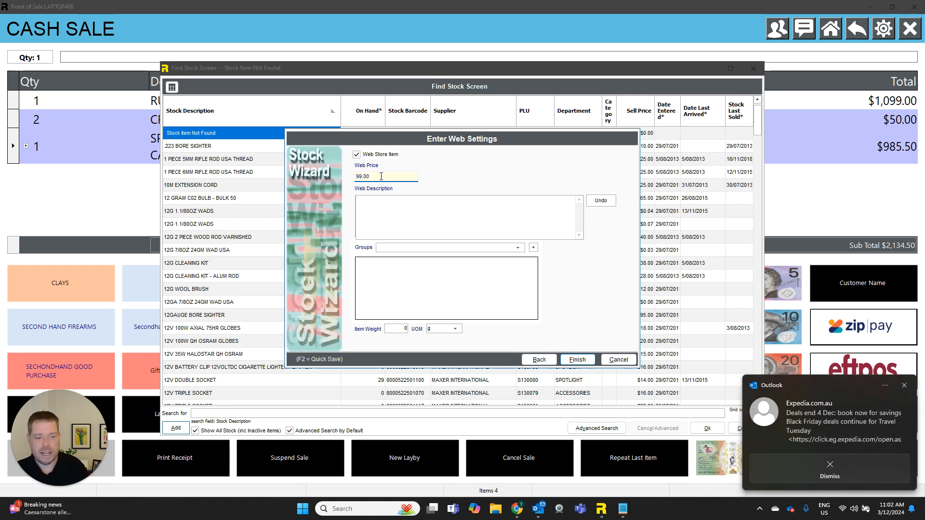
pyautogui.click(903, 385)
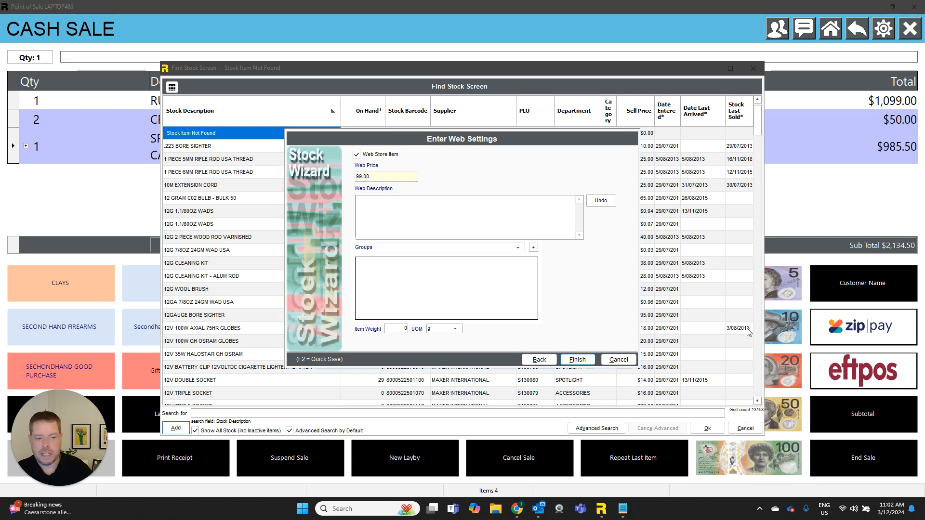
# Step: Replace the item's web description with an AI-generated one, save it, and exit the stock wizard and stock search
pyautogui.click(399, 215)
pyautogui.doubleClick(385, 207)
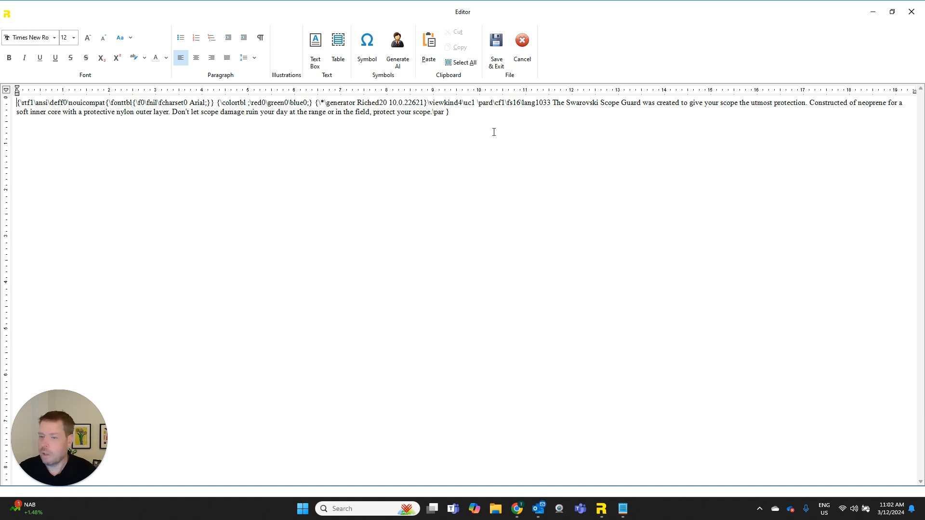
pyautogui.click(399, 53)
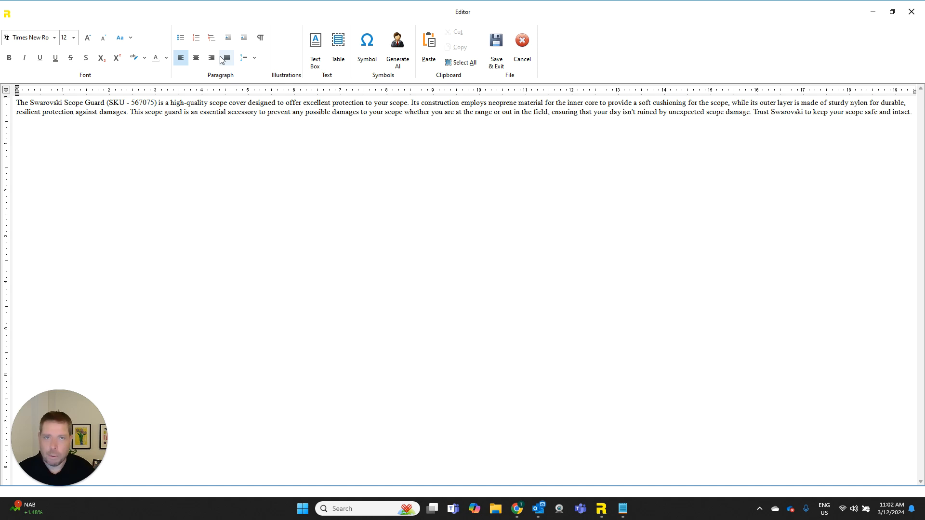
pyautogui.click(496, 48)
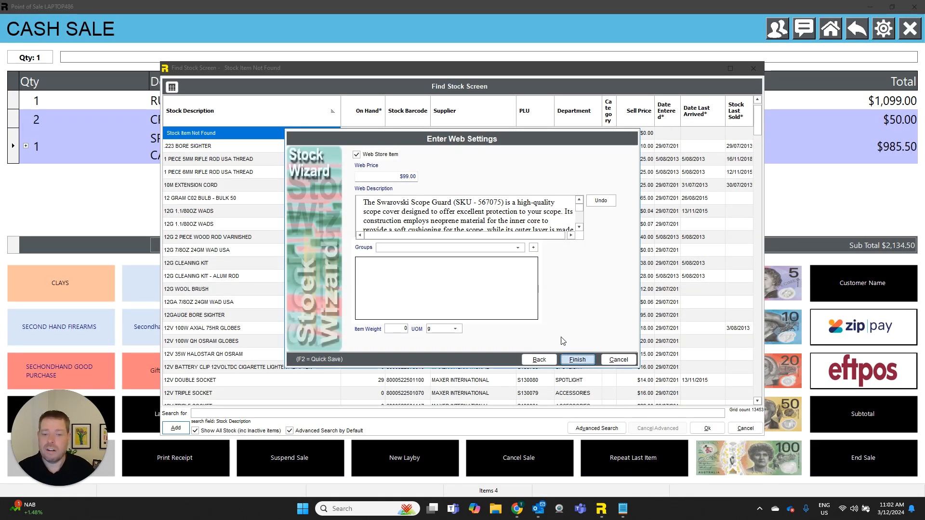
pyautogui.press('Escape')
pyautogui.press('Escape')
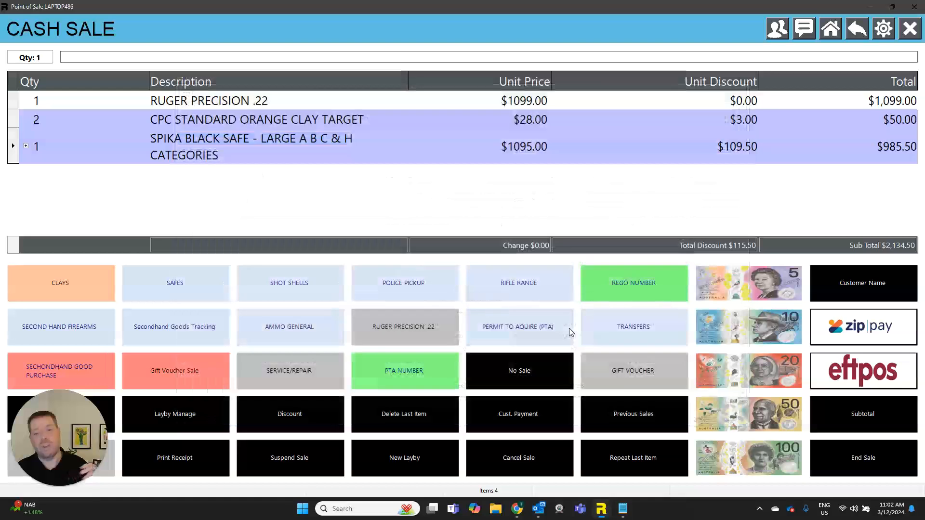